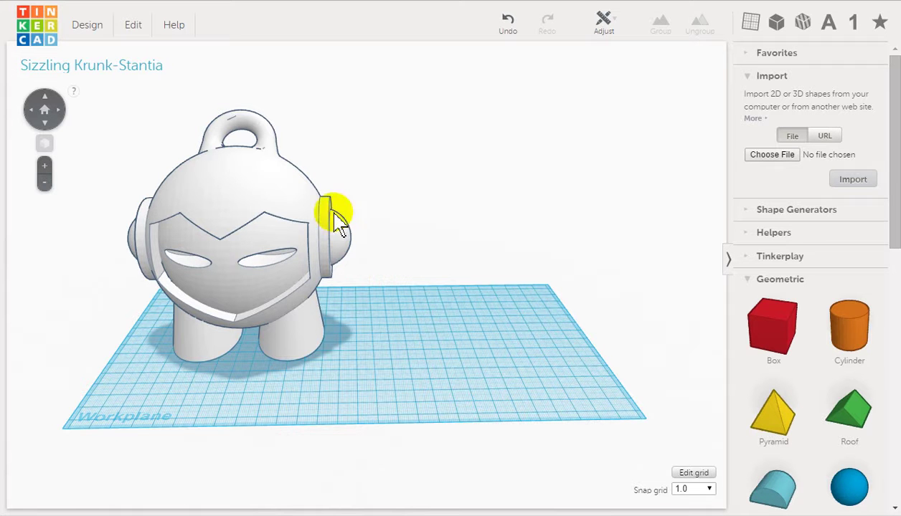
Duplicate the helmeted figure and place the copy beside the original on the workplane
{"action": "left_click", "coordinate": [267, 201]}
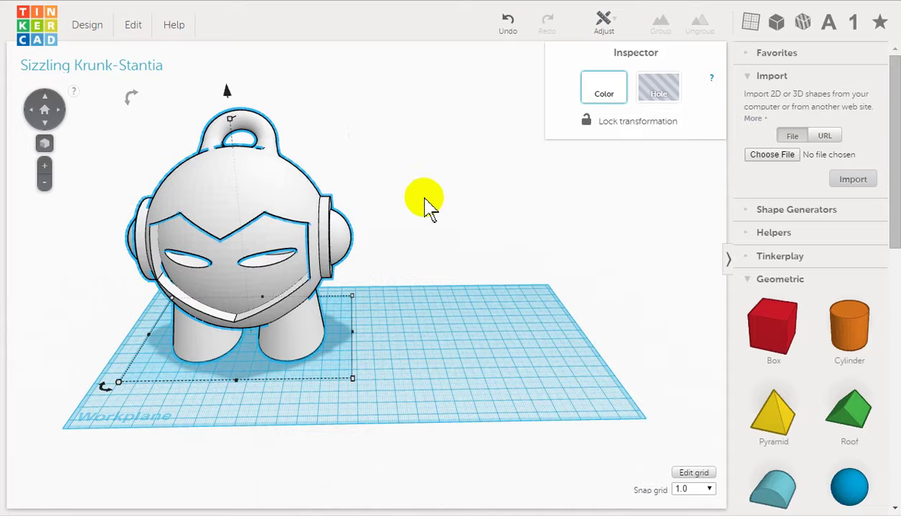
{"action": "key", "text": "ctrl+c"}
{"action": "key", "text": "ctrl+v"}
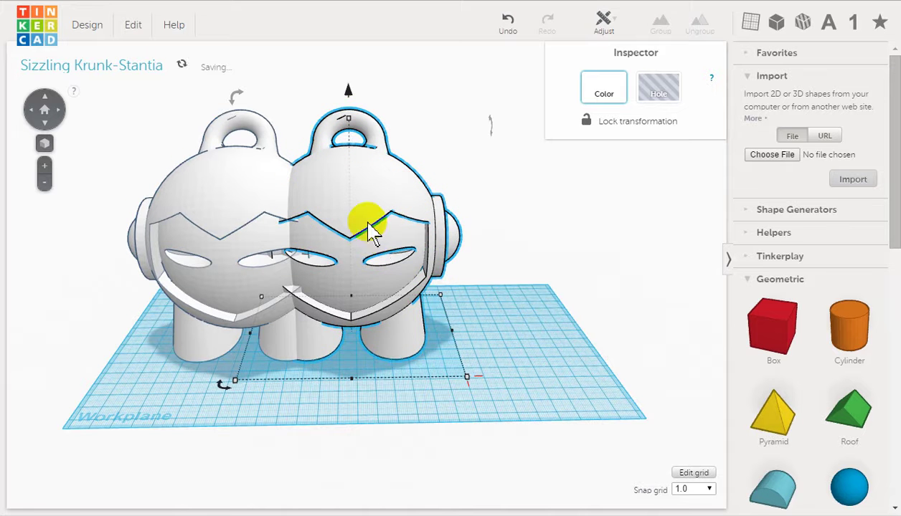
{"action": "left_click_drag", "start_coordinate": [368, 225], "coordinate": [538, 204]}
{"action": "left_click", "coordinate": [684, 253]}
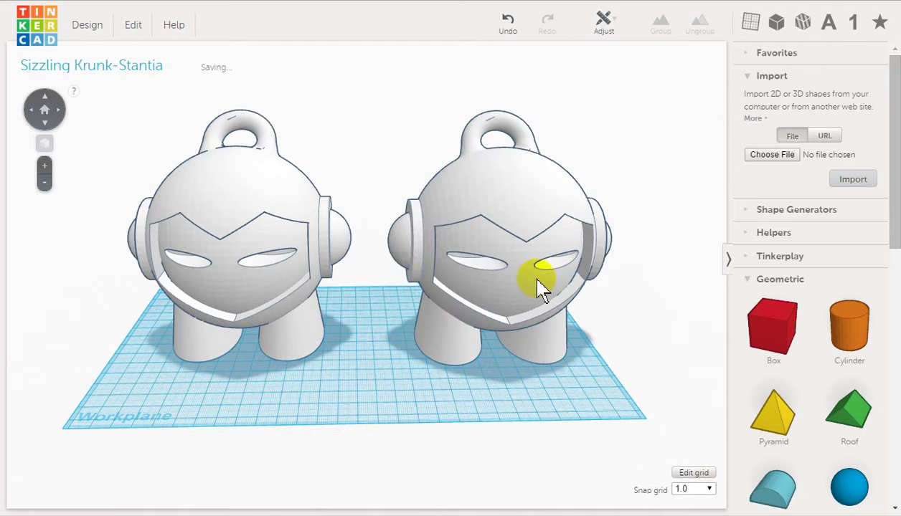
{"action": "middle_click_drag", "start_coordinate": [549, 274], "coordinate": [580, 267]}
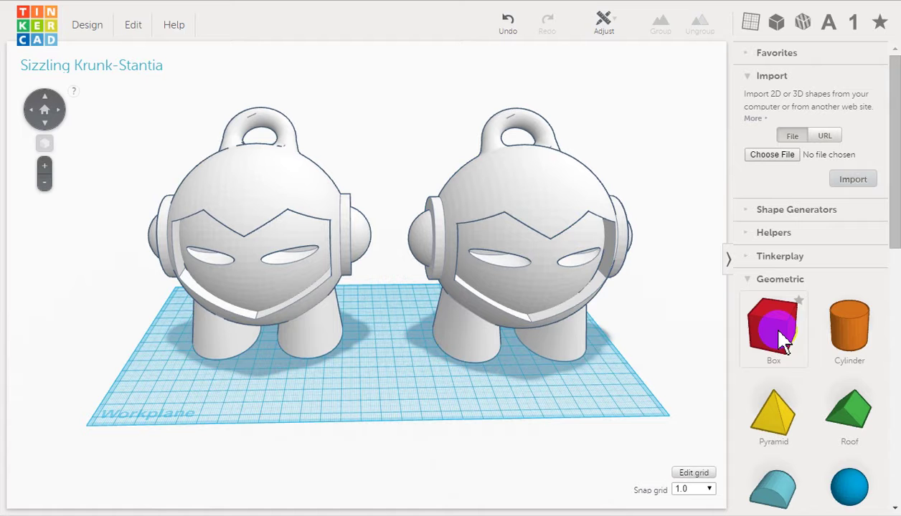
Add a box at the original figure's feet and stretch it to about 147 mm long so it surrounds the whole footprint
{"action": "left_click_drag", "start_coordinate": [782, 341], "coordinate": [386, 282]}
{"action": "middle_click_drag", "start_coordinate": [261, 316], "coordinate": [366, 307]}
{"action": "right_click_drag", "start_coordinate": [231, 324], "coordinate": [342, 335]}
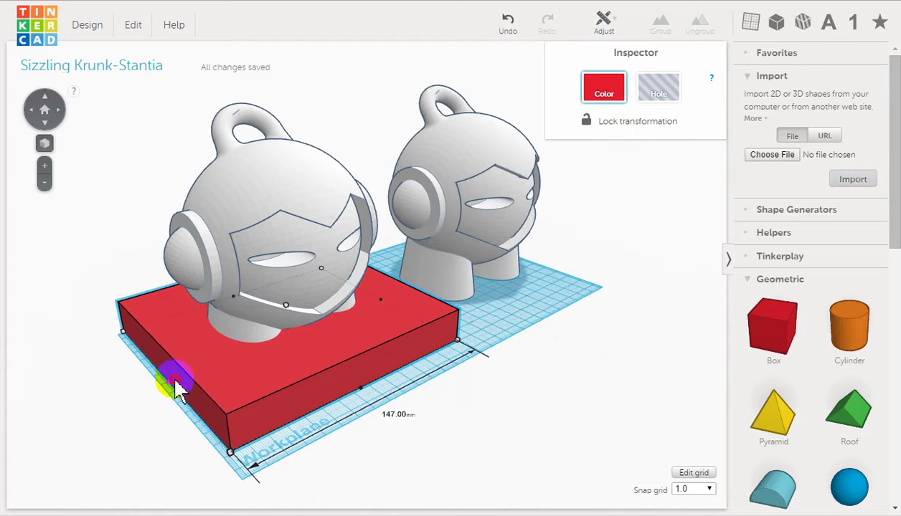
{"action": "right_click_drag", "start_coordinate": [164, 394], "coordinate": [430, 351]}
{"action": "scroll", "coordinate": [382, 380], "scroll_direction": "up", "scroll_amount": 2}
{"action": "left_click", "coordinate": [442, 344]}
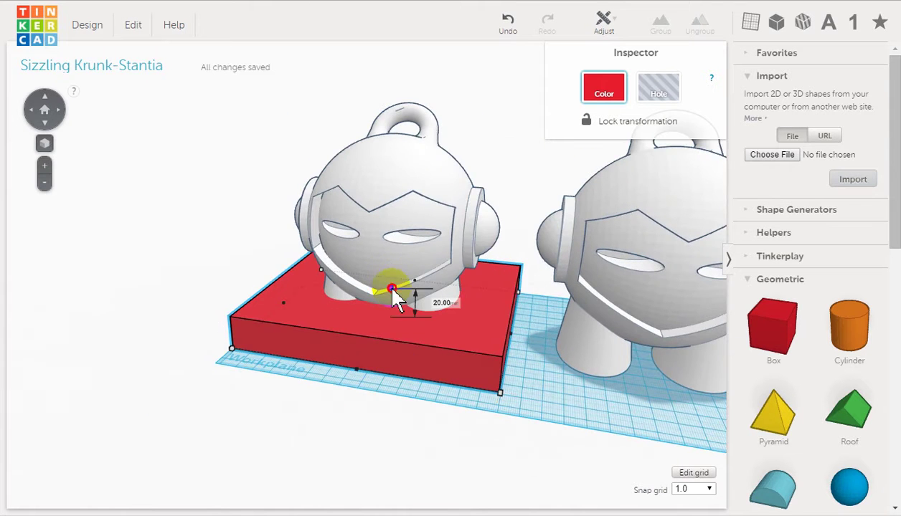
Raise the height of the box around the original figure until its top reaches the eyes
{"action": "left_click_drag", "start_coordinate": [392, 290], "coordinate": [395, 226]}
{"action": "right_click_drag", "start_coordinate": [495, 423], "coordinate": [509, 346]}
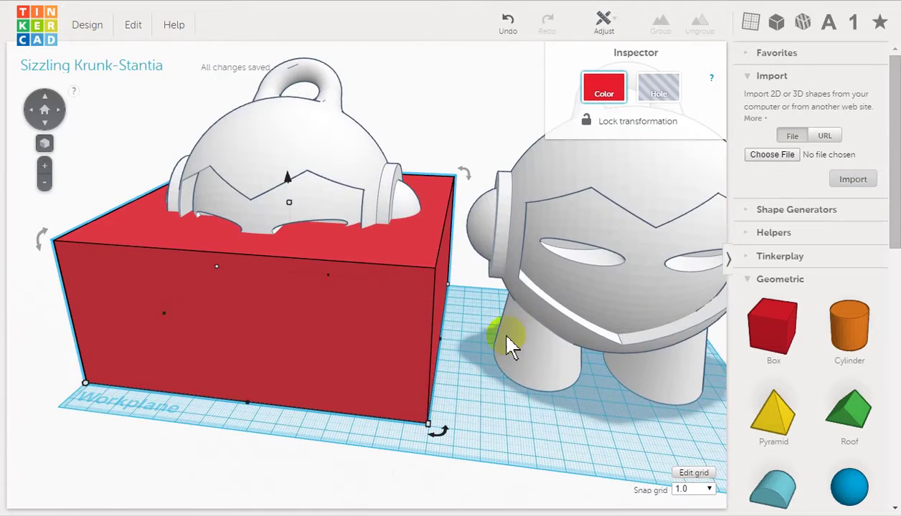
{"action": "mouse_move", "coordinate": [351, 237]}
{"action": "right_mouse_down"}
{"action": "mouse_move", "coordinate": [365, 362]}
{"action": "mouse_move", "coordinate": [352, 201]}
{"action": "mouse_move", "coordinate": [358, 281]}
{"action": "mouse_move", "coordinate": [424, 226]}
{"action": "mouse_move", "coordinate": [345, 170]}
{"action": "mouse_move", "coordinate": [494, 225]}
{"action": "mouse_move", "coordinate": [258, 271]}
{"action": "mouse_move", "coordinate": [251, 281]}
{"action": "mouse_move", "coordinate": [619, 291]}
{"action": "mouse_move", "coordinate": [485, 211]}
{"action": "mouse_move", "coordinate": [526, 276]}
{"action": "mouse_move", "coordinate": [428, 369]}
{"action": "right_mouse_up"}
{"action": "left_click", "coordinate": [427, 370]}
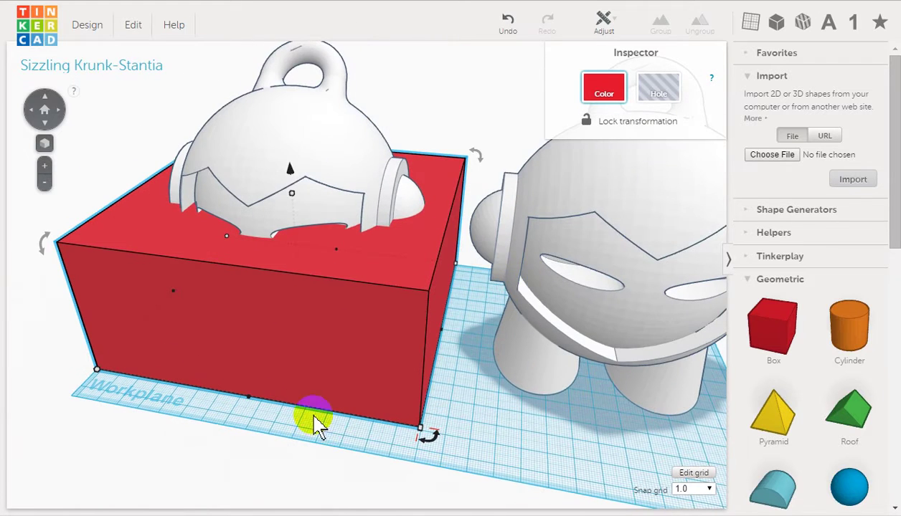
Duplicate the red box and lift the copy straight up so it stacks above the first box
{"action": "left_click", "coordinate": [294, 192]}
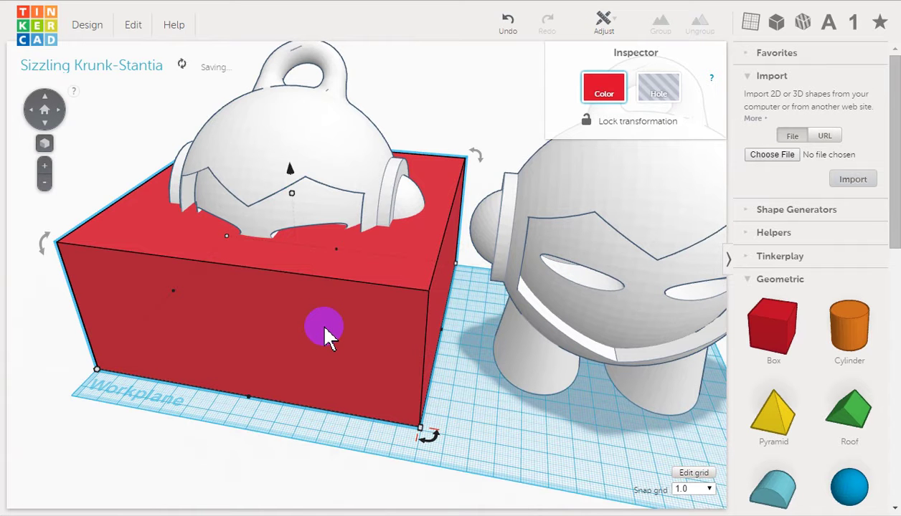
{"action": "left_click", "coordinate": [291, 221]}
{"action": "scroll", "coordinate": [312, 228], "scroll_direction": "down", "scroll_amount": 3}
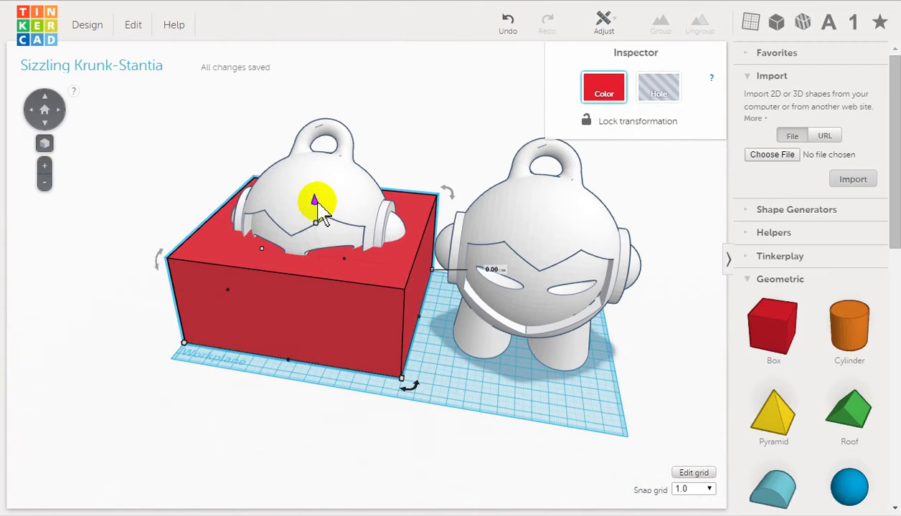
{"action": "left_click_drag", "start_coordinate": [320, 203], "coordinate": [315, 113]}
{"action": "right_click_drag", "start_coordinate": [387, 414], "coordinate": [393, 350]}
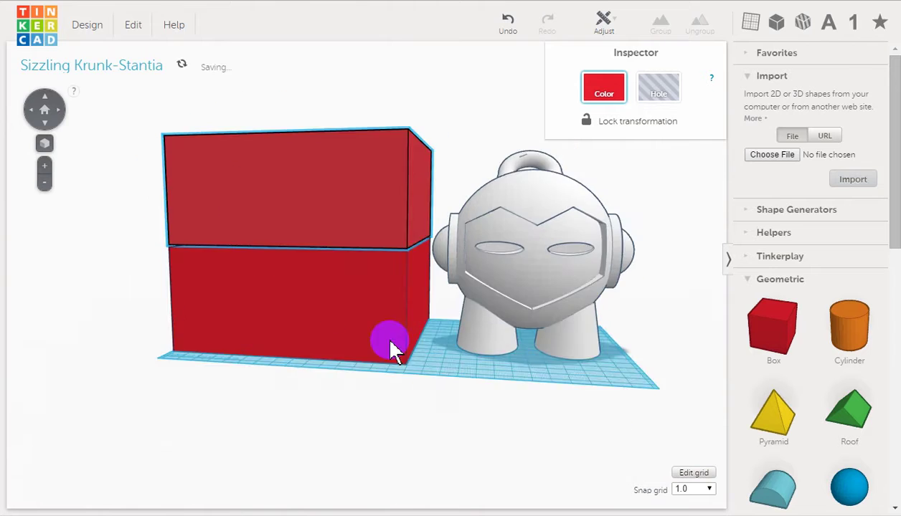
Fine-tune the upper box's elevation to close the gap between it and the lower box
{"action": "scroll", "coordinate": [332, 261], "scroll_direction": "up", "scroll_amount": 5}
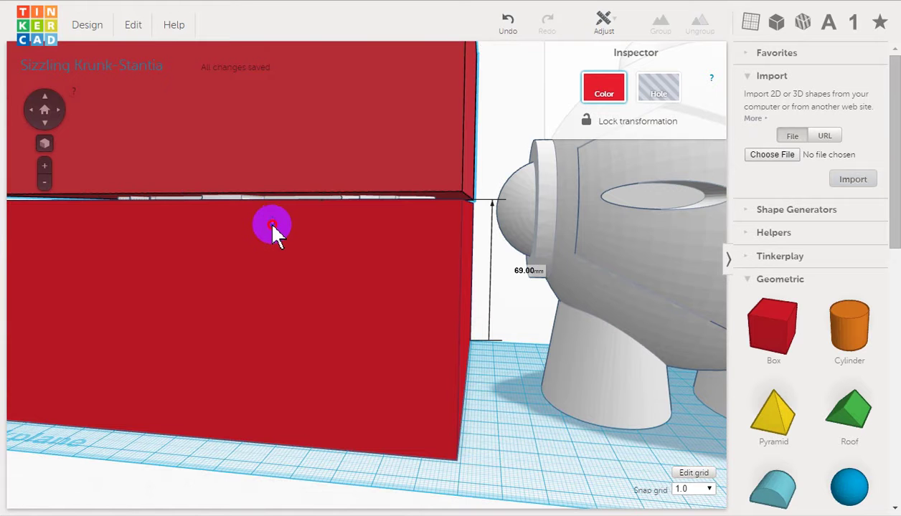
{"action": "left_click_drag", "start_coordinate": [273, 227], "coordinate": [273, 229]}
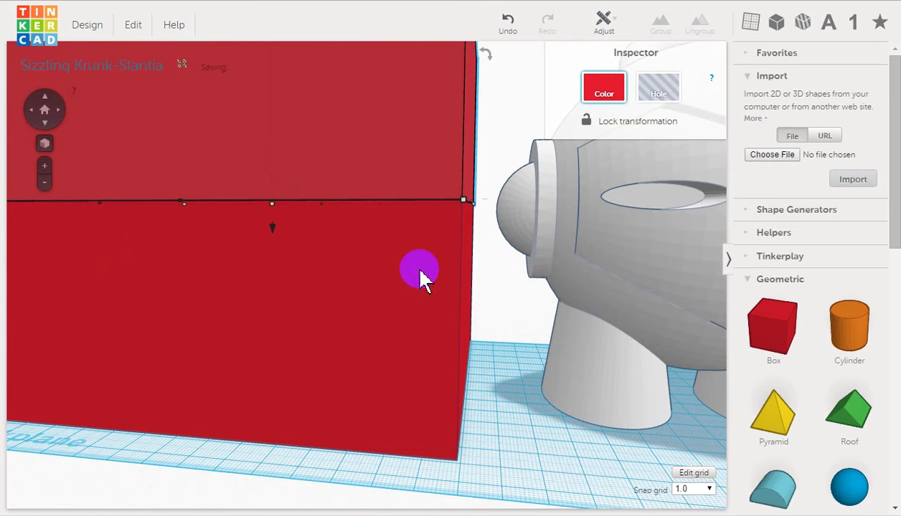
{"action": "left_click", "coordinate": [496, 290]}
{"action": "scroll", "coordinate": [414, 207], "scroll_direction": "up", "scroll_amount": 2}
{"action": "right_click_drag", "start_coordinate": [418, 214], "coordinate": [351, 201]}
{"action": "left_click_drag", "start_coordinate": [368, 236], "coordinate": [378, 230]}
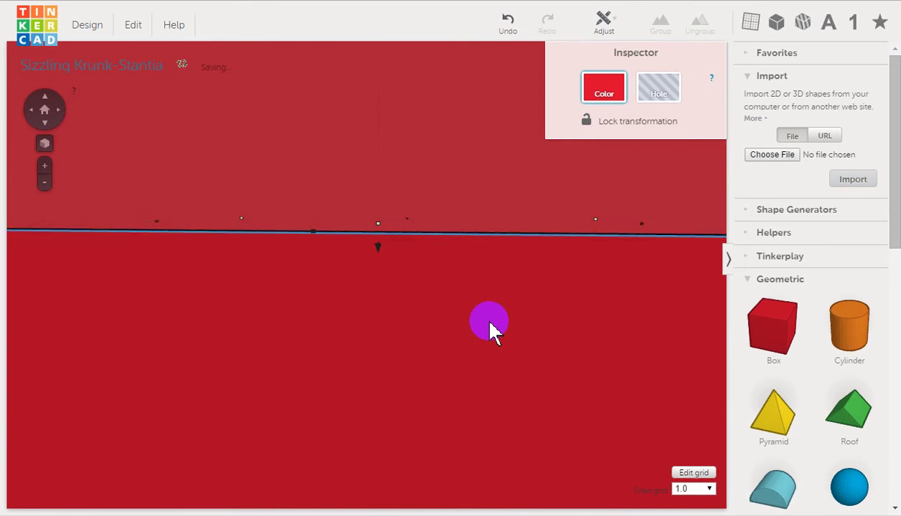
Shift the upper box sideways at its current height until it covers the upper half of the second figure's head
{"action": "scroll", "coordinate": [488, 319], "scroll_direction": "down", "scroll_amount": 5}
{"action": "left_click", "coordinate": [646, 420]}
{"action": "right_click_drag", "start_coordinate": [659, 422], "coordinate": [478, 445]}
{"action": "left_click", "coordinate": [274, 192]}
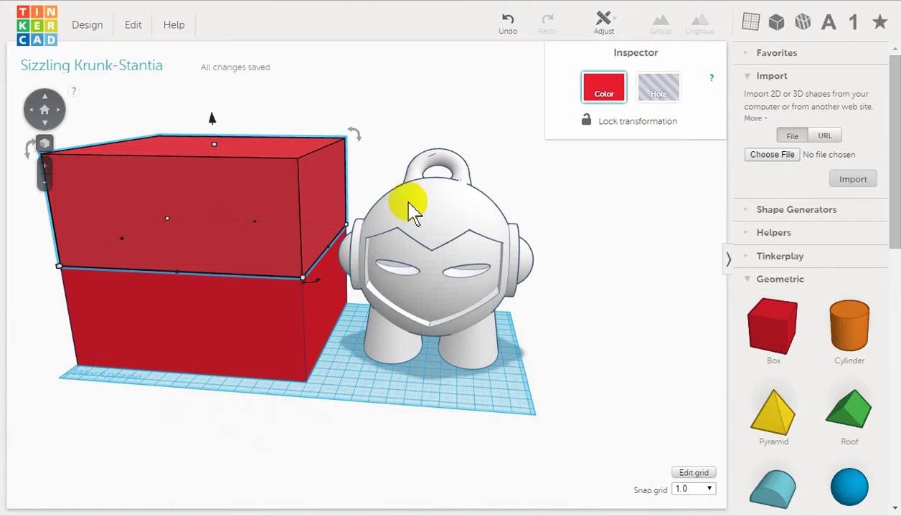
{"action": "key", "text": "Right"}
{"action": "key", "text": "Right"}
{"action": "key", "text": "Right"}
{"action": "key", "text": "Right"}
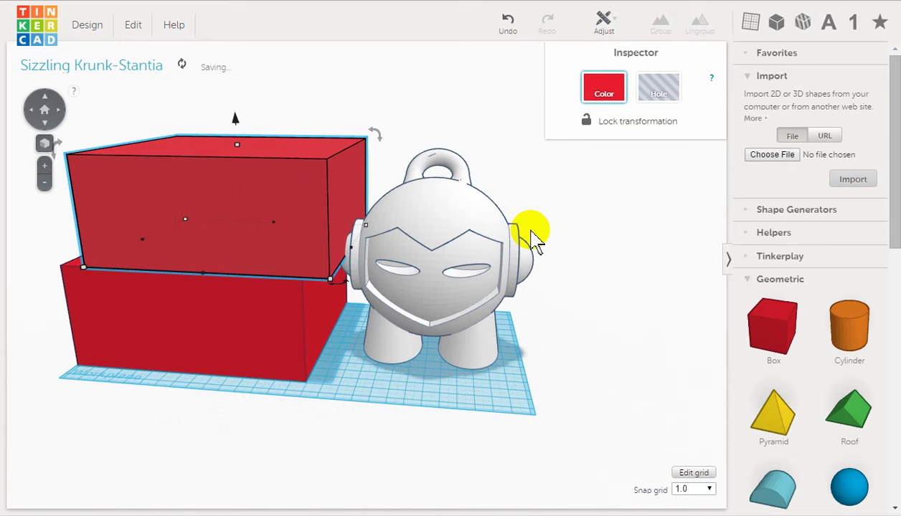
{"action": "left_click_drag", "start_coordinate": [304, 201], "coordinate": [582, 212]}
{"action": "middle_click_drag", "start_coordinate": [387, 373], "coordinate": [461, 382]}
{"action": "right_click_drag", "start_coordinate": [462, 391], "coordinate": [528, 204]}
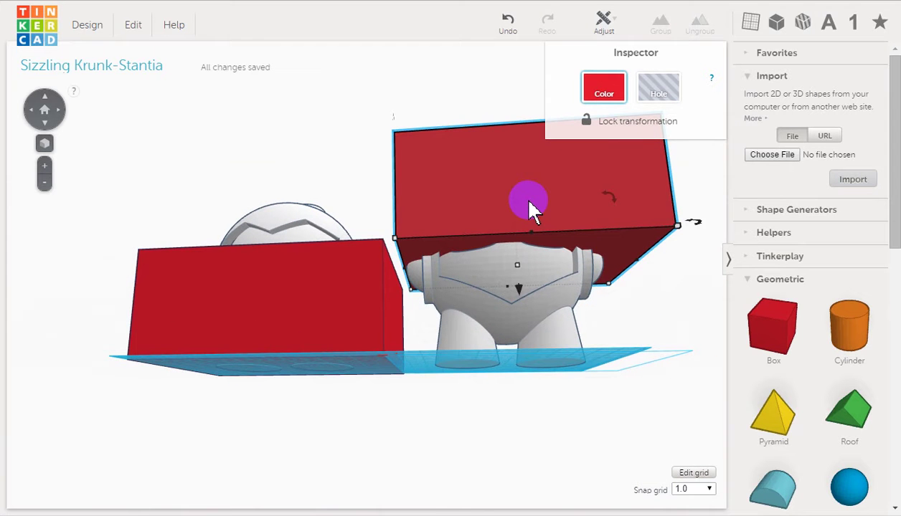
{"action": "key", "text": "Left"}
{"action": "key", "text": "Left"}
Turn both red boxes into holes
{"action": "right_click_drag", "start_coordinate": [472, 457], "coordinate": [382, 418]}
{"action": "left_click", "coordinate": [362, 337]}
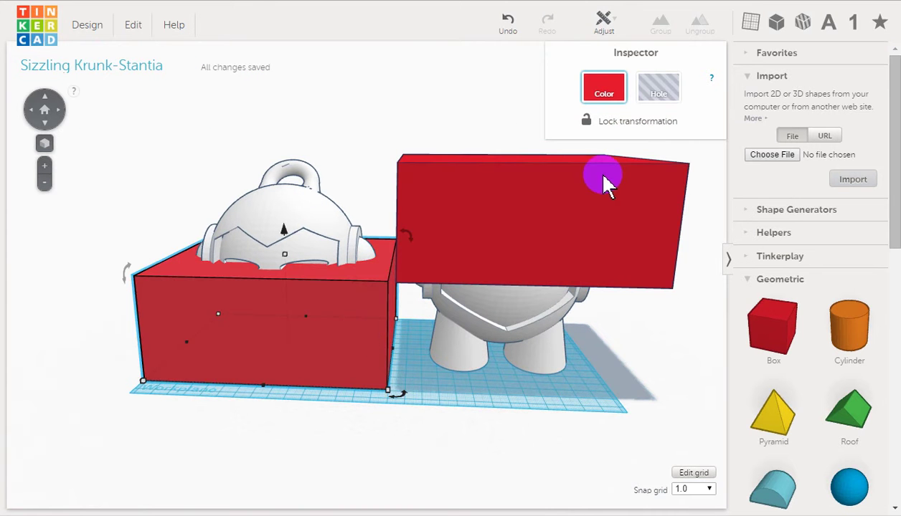
{"action": "left_click", "coordinate": [658, 88]}
{"action": "left_click", "coordinate": [611, 191]}
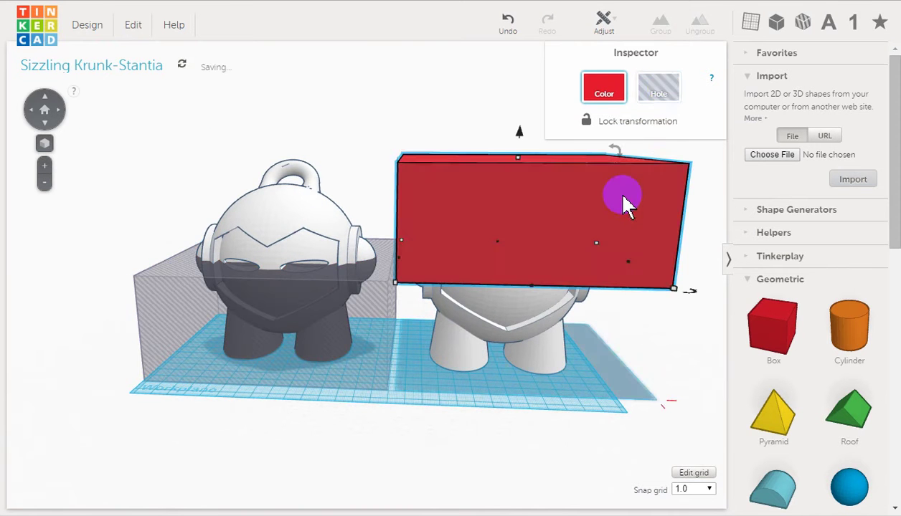
{"action": "left_click", "coordinate": [658, 88]}
{"action": "left_click", "coordinate": [456, 111]}
Group the original figure with its surrounding hole box to cut away the lower half
{"action": "left_click", "coordinate": [321, 210]}
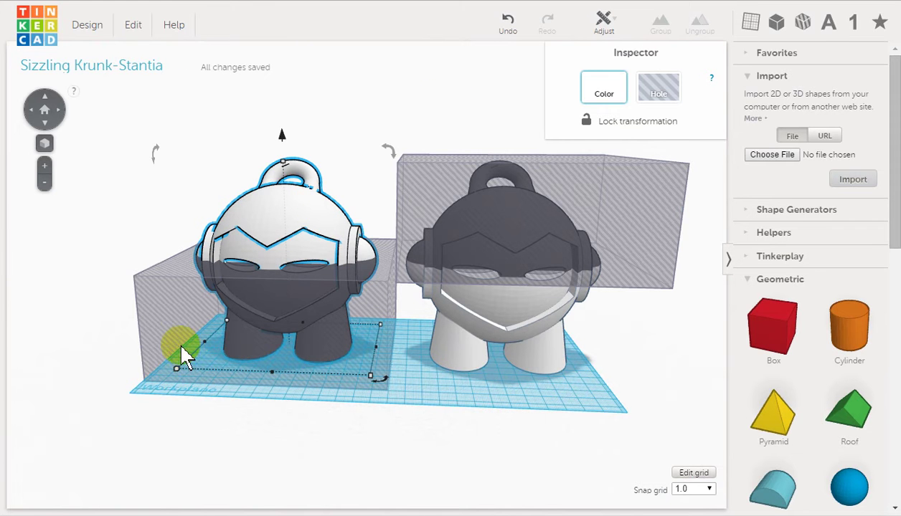
{"action": "left_click", "coordinate": [163, 315], "text": "shift"}
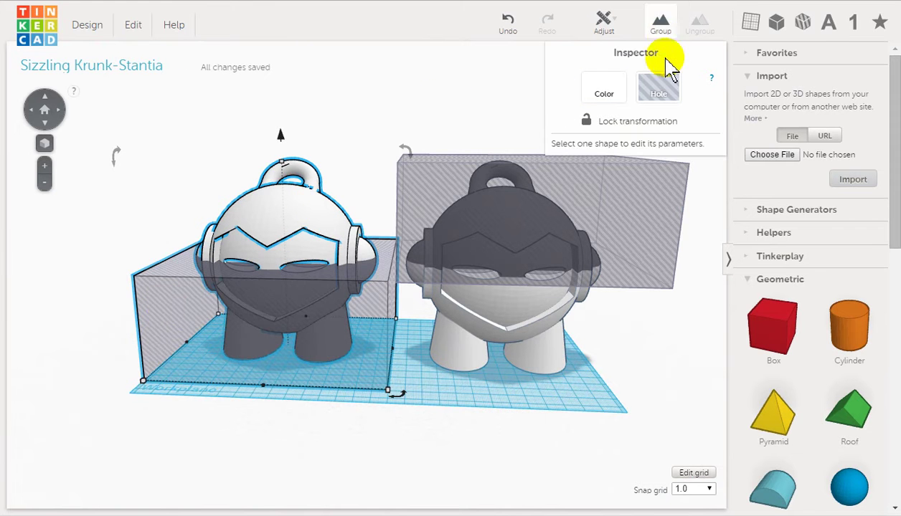
{"action": "left_click", "coordinate": [661, 28]}
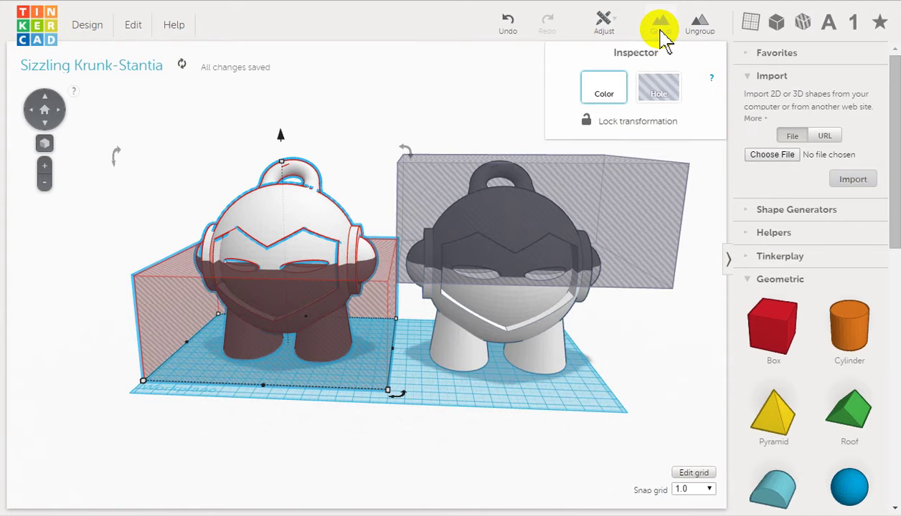
{"action": "left_click", "coordinate": [403, 94]}
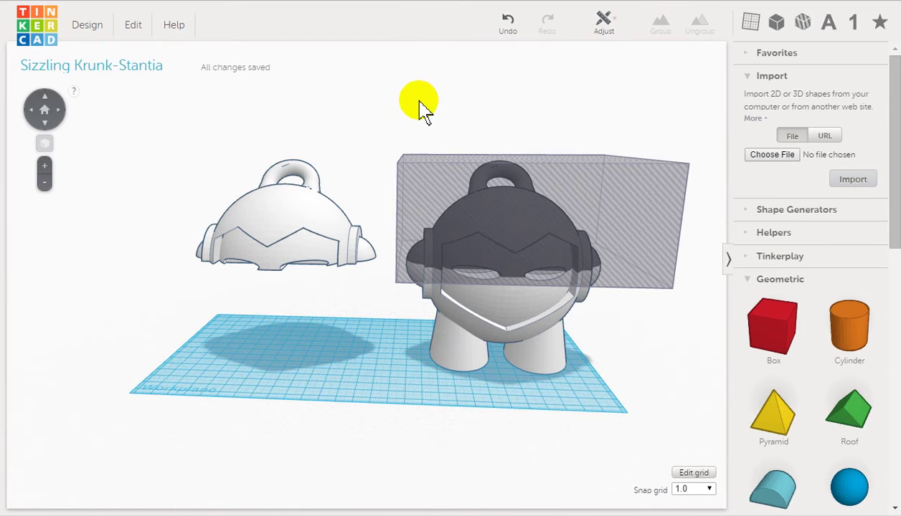
Group the copied figure with its hole box to cut away the upper half of the head
{"action": "left_click", "coordinate": [470, 260]}
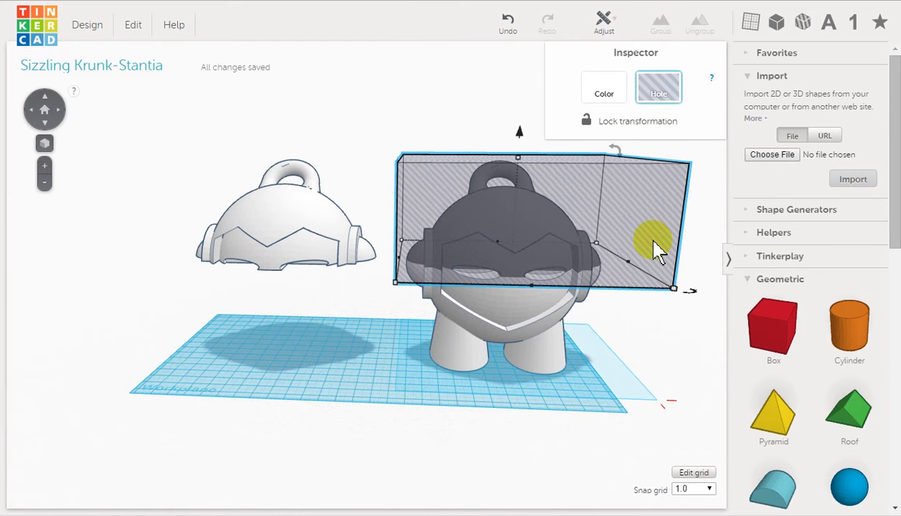
{"action": "left_click", "coordinate": [538, 334], "text": "shift"}
{"action": "left_click", "coordinate": [660, 26]}
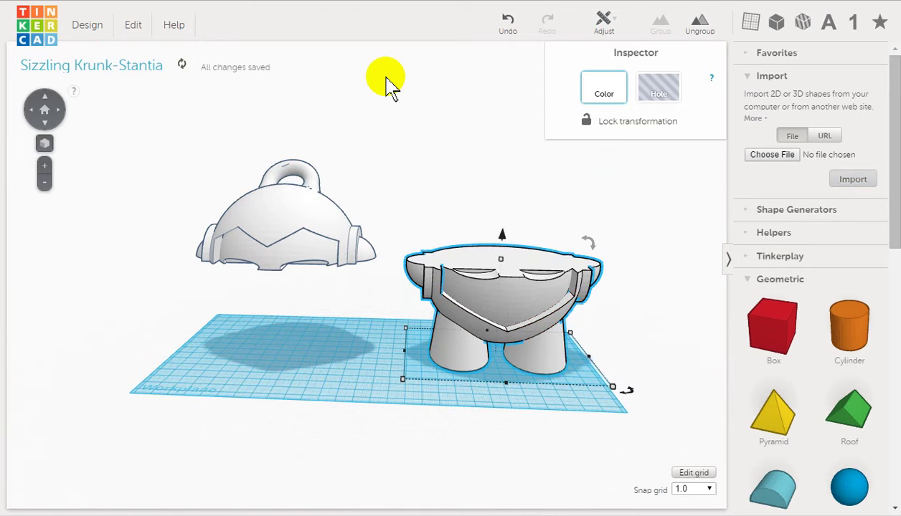
{"action": "left_click", "coordinate": [398, 118]}
Lower the floating upper head half down to the workplane and check its underside
{"action": "left_click", "coordinate": [300, 242]}
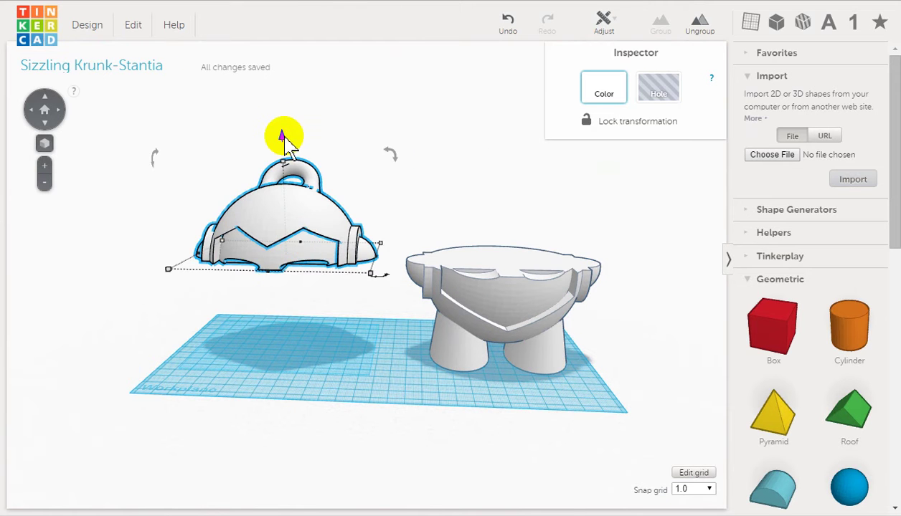
{"action": "left_click_drag", "start_coordinate": [284, 139], "coordinate": [274, 239]}
{"action": "left_click", "coordinate": [352, 440]}
{"action": "scroll", "coordinate": [308, 358], "scroll_direction": "up", "scroll_amount": 5}
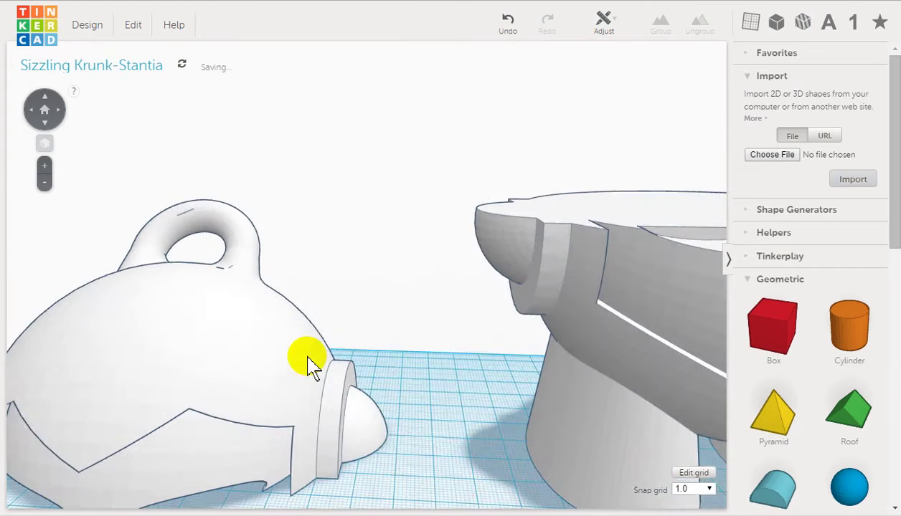
{"action": "middle_click_drag", "start_coordinate": [308, 358], "coordinate": [413, 162]}
{"action": "right_click_drag", "start_coordinate": [418, 170], "coordinate": [465, 280]}
{"action": "left_click", "coordinate": [273, 188]}
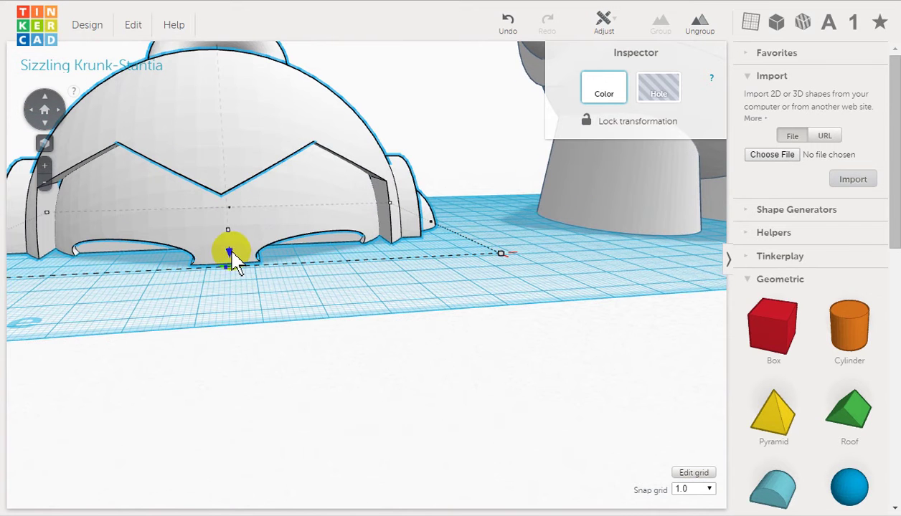
Fine-tune the upper head half's elevation so its cut face rests exactly on the workplane
{"action": "left_click_drag", "start_coordinate": [230, 260], "coordinate": [230, 261]}
{"action": "right_click_drag", "start_coordinate": [290, 116], "coordinate": [376, 285]}
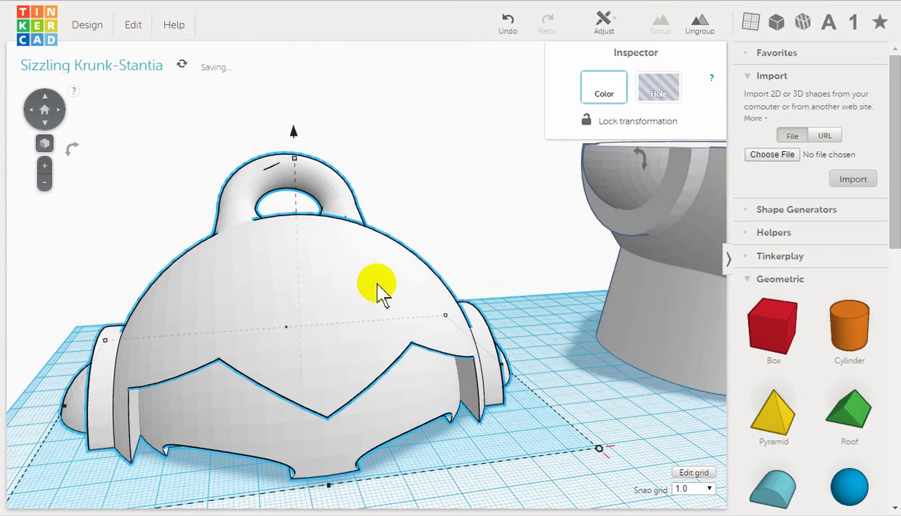
{"action": "left_click_drag", "start_coordinate": [303, 142], "coordinate": [304, 149]}
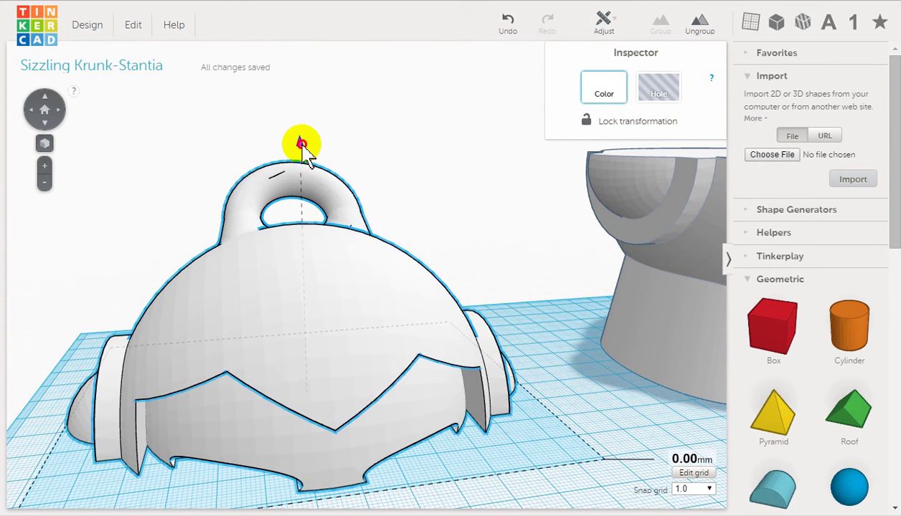
{"action": "right_click_drag", "start_coordinate": [304, 147], "coordinate": [521, 356]}
Rotate the lower half of the figure upside down so its flat cut face lies on the workplane
{"action": "left_click", "coordinate": [450, 361]}
{"action": "right_click_drag", "start_coordinate": [447, 353], "coordinate": [549, 378]}
{"action": "scroll", "coordinate": [511, 344], "scroll_direction": "down", "scroll_amount": 5}
{"action": "scroll", "coordinate": [430, 312], "scroll_direction": "up", "scroll_amount": 5}
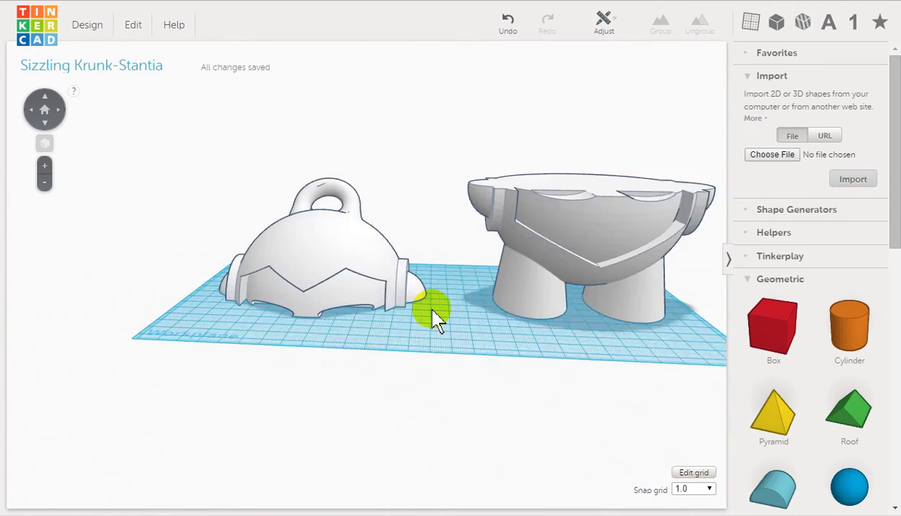
{"action": "mouse_move", "coordinate": [475, 296]}
{"action": "right_mouse_down"}
{"action": "mouse_move", "coordinate": [522, 295]}
{"action": "mouse_move", "coordinate": [498, 306]}
{"action": "mouse_move", "coordinate": [434, 296]}
{"action": "mouse_move", "coordinate": [443, 306]}
{"action": "right_mouse_up"}
{"action": "scroll", "coordinate": [609, 257], "scroll_direction": "down", "scroll_amount": 4}
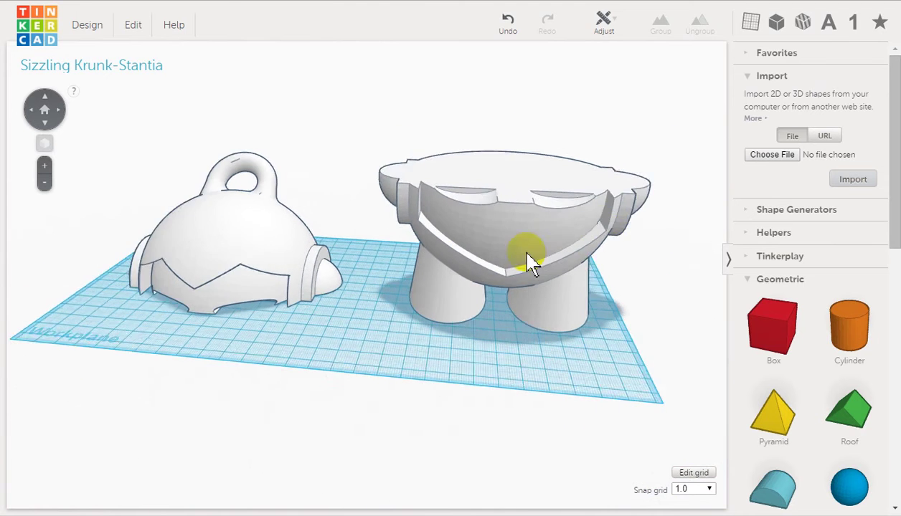
{"action": "left_click", "coordinate": [478, 238]}
{"action": "mouse_move", "coordinate": [599, 185]}
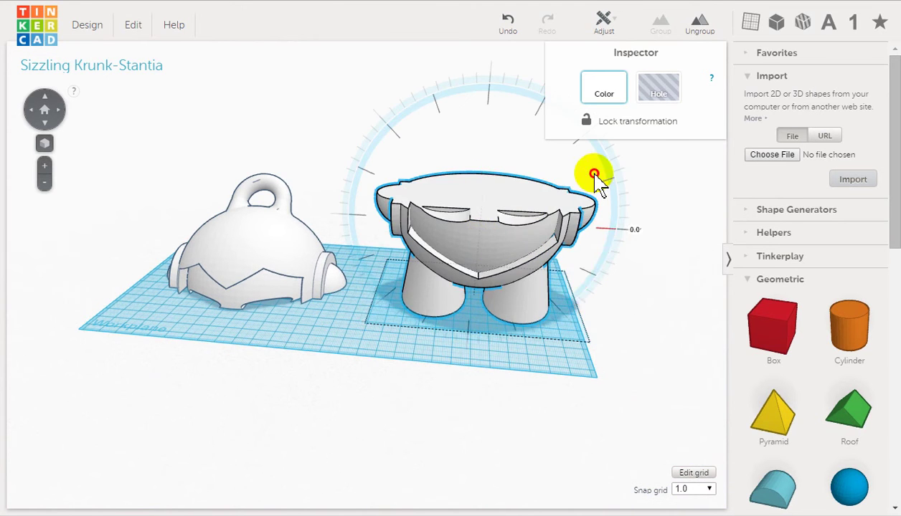
{"action": "mouse_move", "coordinate": [595, 175]}
{"action": "left_mouse_down"}
{"action": "mouse_move", "coordinate": [563, 305]}
{"action": "mouse_move", "coordinate": [343, 287]}
{"action": "mouse_move", "coordinate": [360, 268]}
{"action": "mouse_move", "coordinate": [359, 276]}
{"action": "left_mouse_up"}
{"action": "left_click", "coordinate": [646, 340]}
Reposition both halves next to each other so they sit within the workplane
{"action": "left_click_drag", "start_coordinate": [269, 304], "coordinate": [281, 263]}
{"action": "left_click_drag", "start_coordinate": [485, 294], "coordinate": [430, 304]}
{"action": "right_click_drag", "start_coordinate": [414, 266], "coordinate": [467, 417]}
{"action": "left_click_drag", "start_coordinate": [274, 279], "coordinate": [288, 279]}
{"action": "left_click_drag", "start_coordinate": [439, 310], "coordinate": [459, 303]}
{"action": "left_click_drag", "start_coordinate": [290, 277], "coordinate": [298, 284]}
{"action": "right_click_drag", "start_coordinate": [578, 319], "coordinate": [586, 344]}
{"action": "left_click", "coordinate": [587, 344]}
Open the download options for 3D printing
{"action": "left_click", "coordinate": [87, 27]}
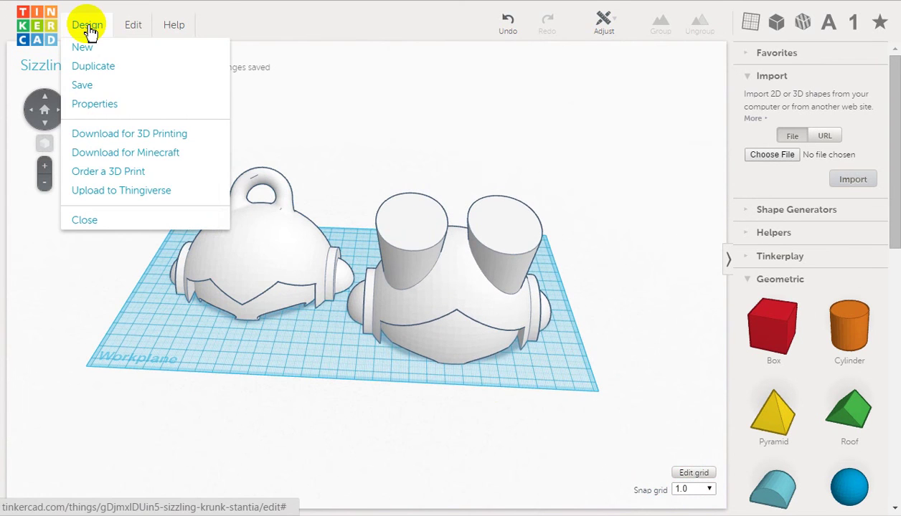
{"action": "left_click", "coordinate": [114, 134]}
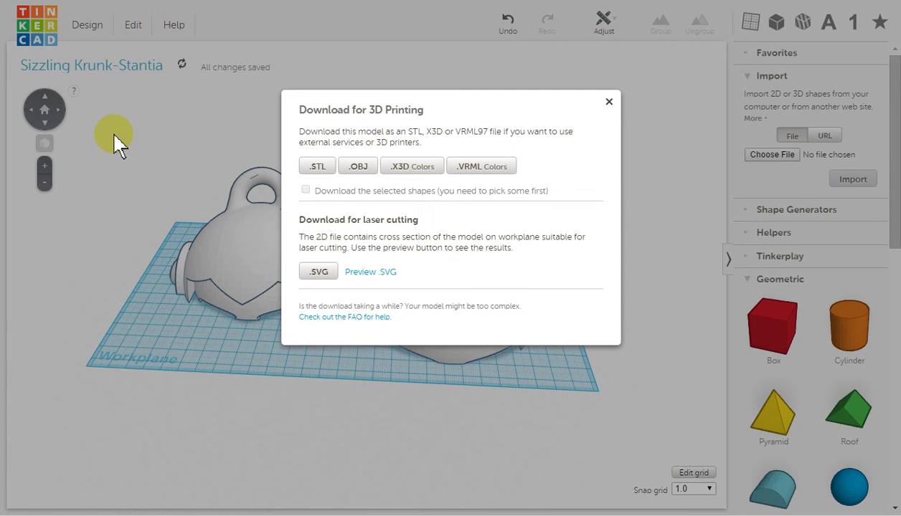